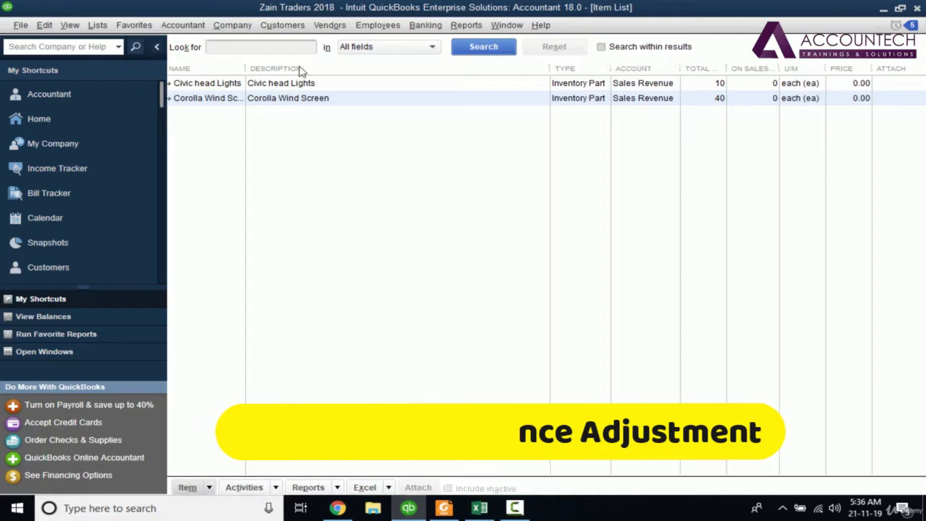
key("ctrl+n")
left_click(217, 92)
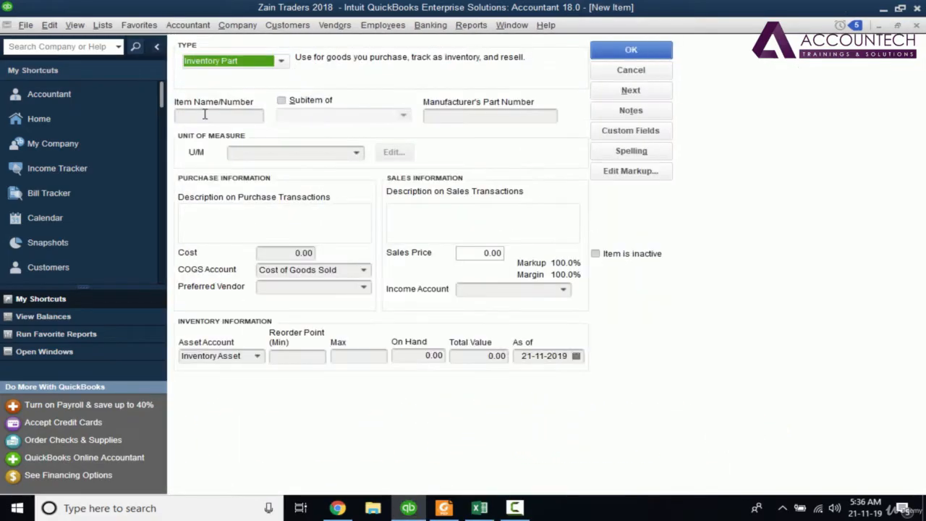
left_click(444, 508)
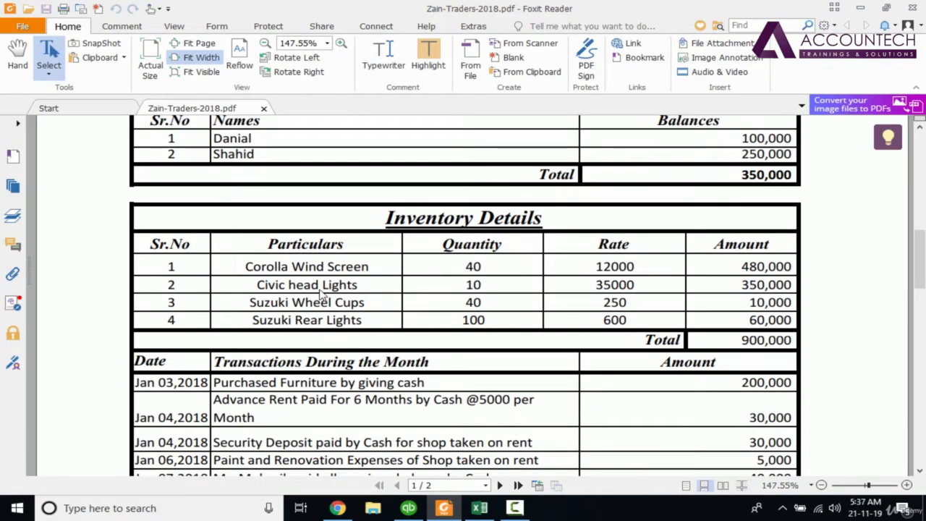
left_click(409, 508)
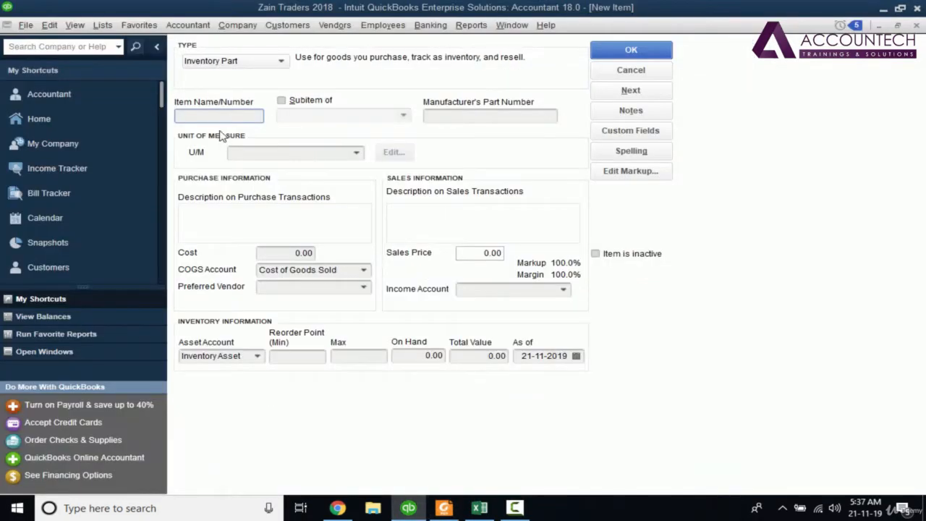
key("alt+Tab")
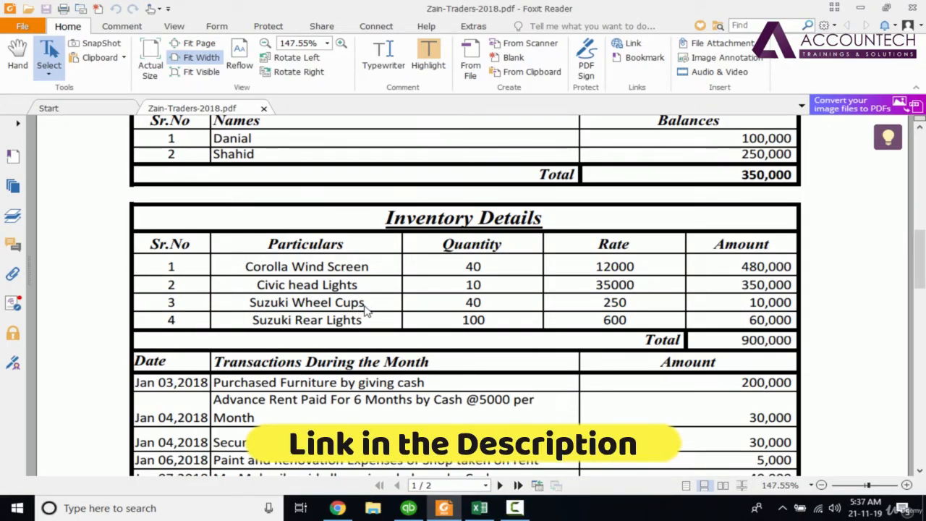
left_click_drag(366, 308, 251, 305)
key("ctrl+c")
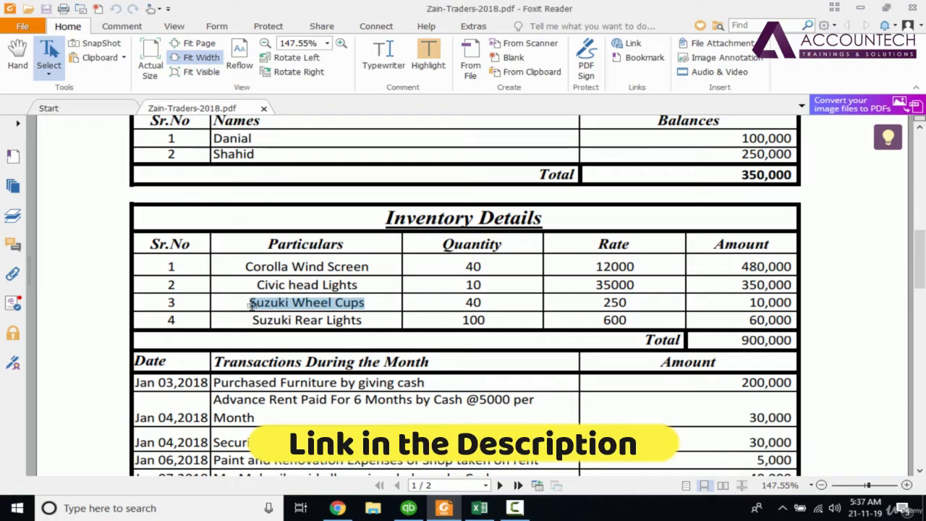
key("alt+Tab")
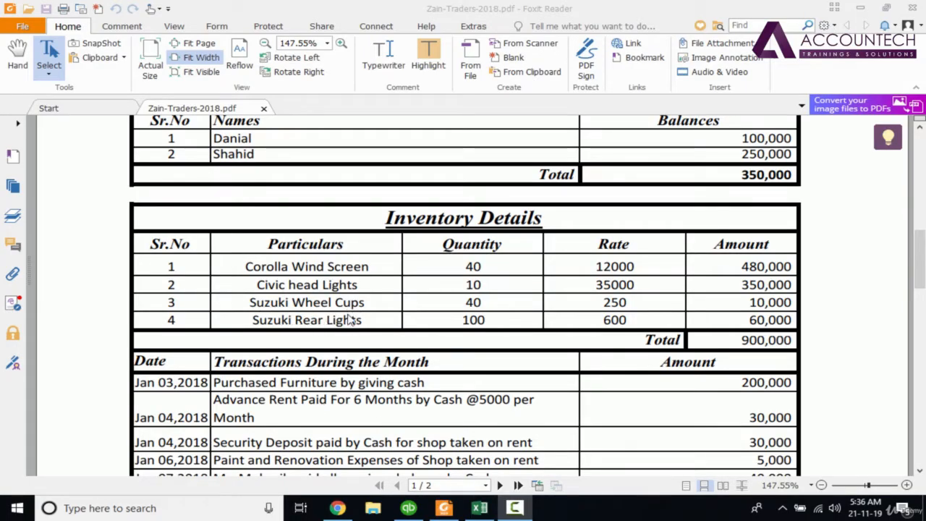
- Switch to QuickBooks and start a new inventory part named Suzuki Wheel Cups, taking the name from the PDF's inventory table
left_click(409, 511)
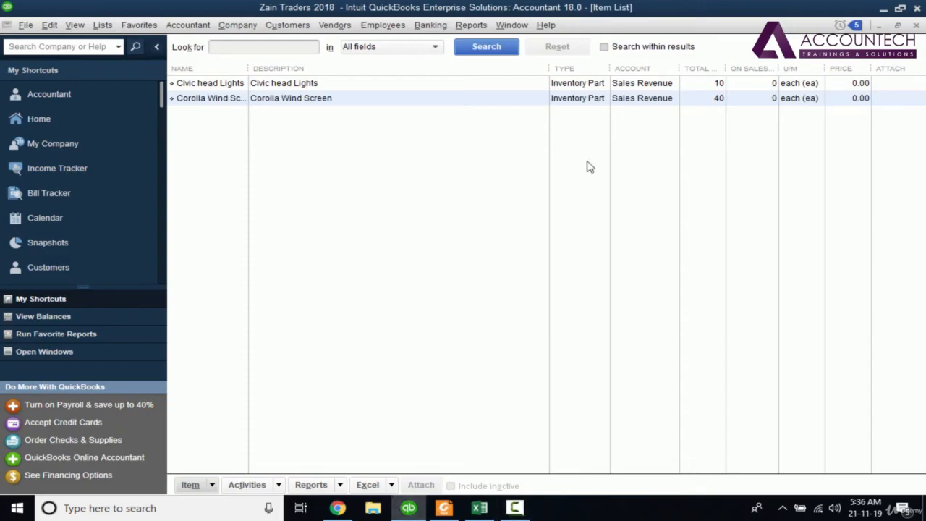
left_click(212, 483)
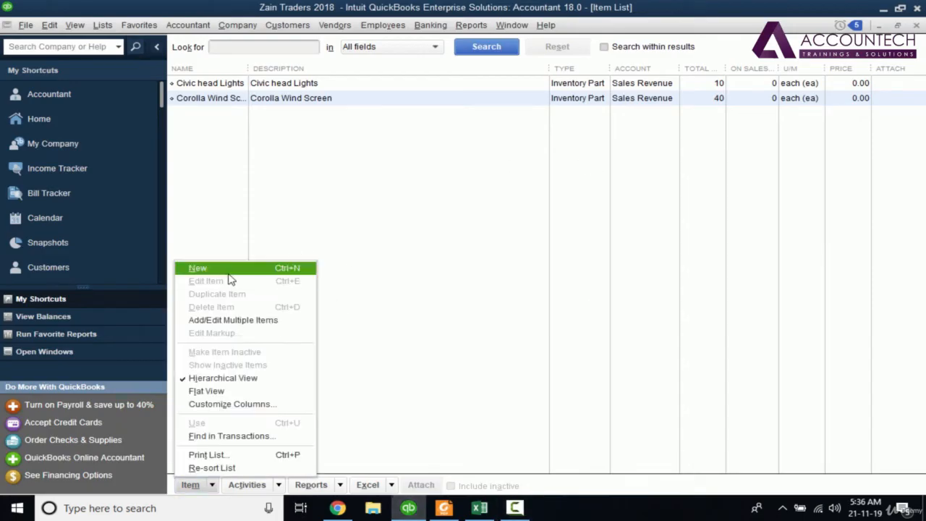
key("ctrl+n")
left_click(225, 88)
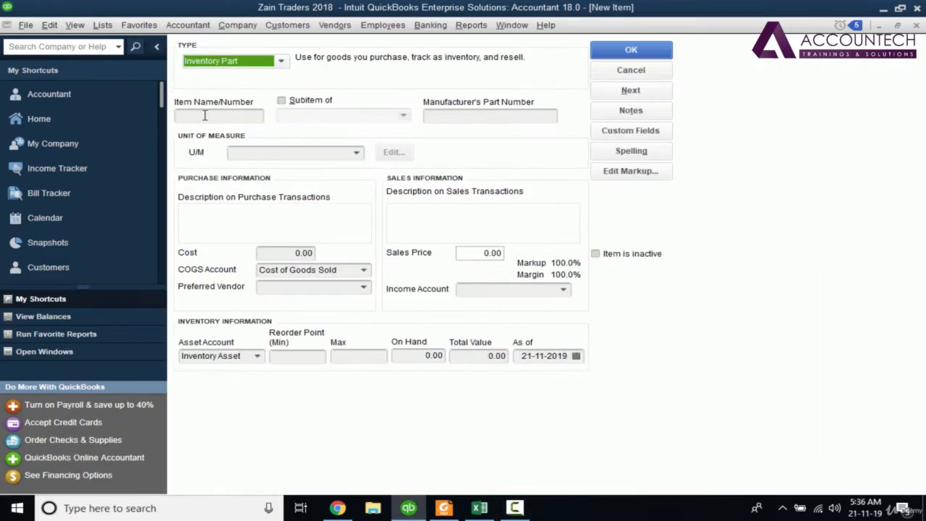
left_click(205, 116)
left_click(450, 507)
left_click(413, 509)
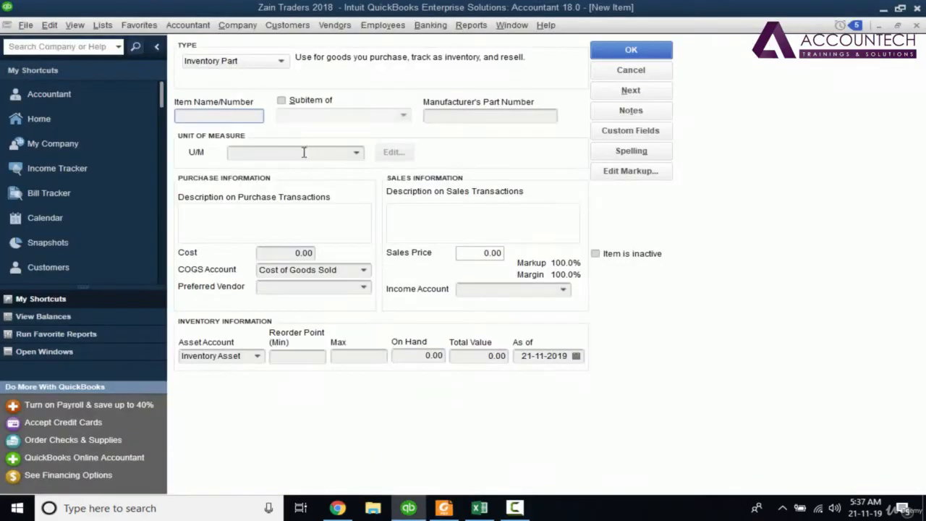
key("alt+Tab")
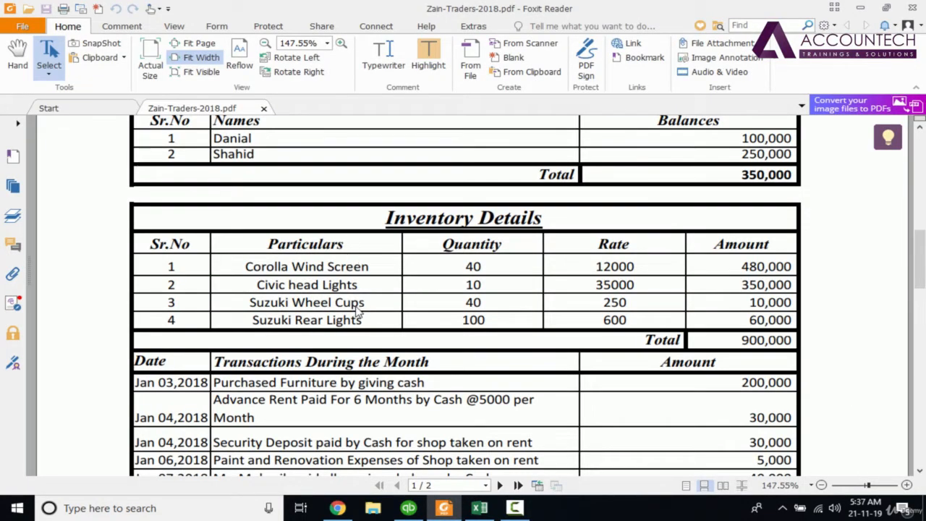
key("alt+Tab")
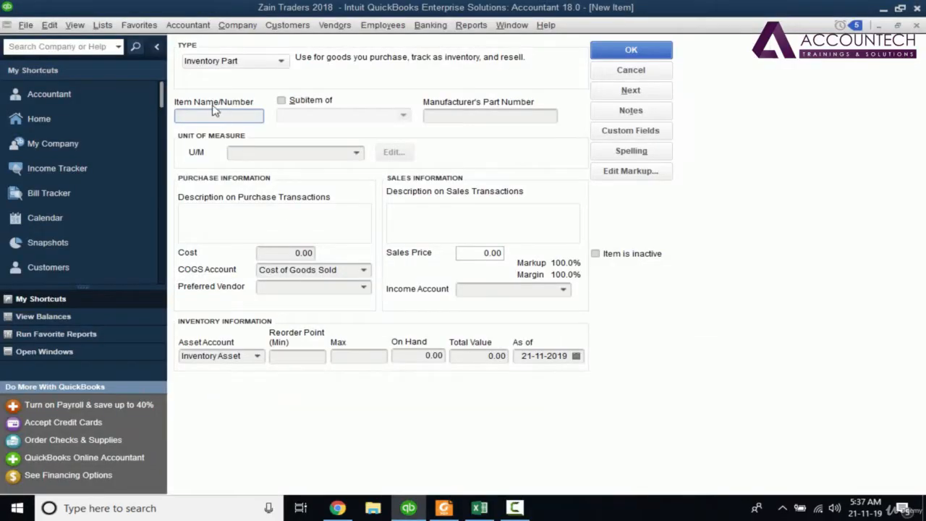
key("ctrl+v")
- Give the Suzuki Wheel Cups item the unit each (ea), its own name as description and Sales Revenue as income account
left_click(282, 154)
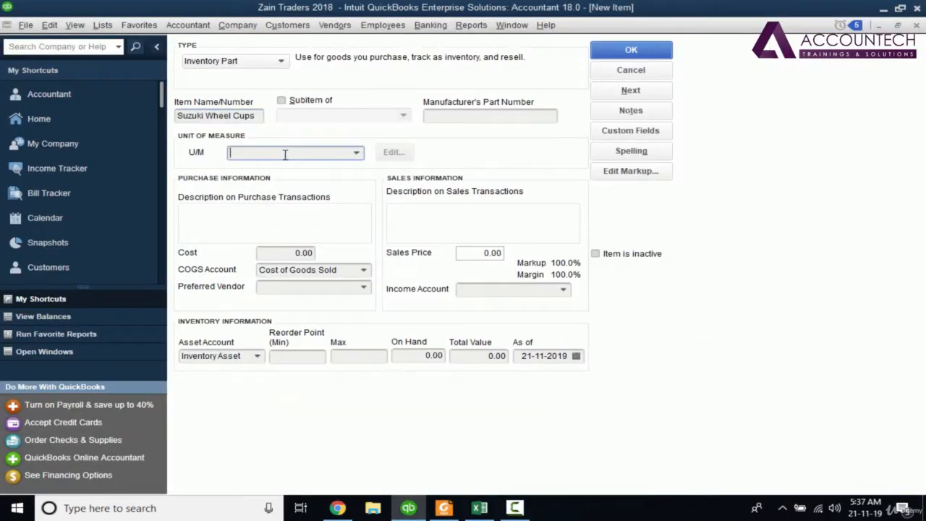
left_click(356, 154)
left_click(283, 199)
left_click_drag(257, 117, 153, 120)
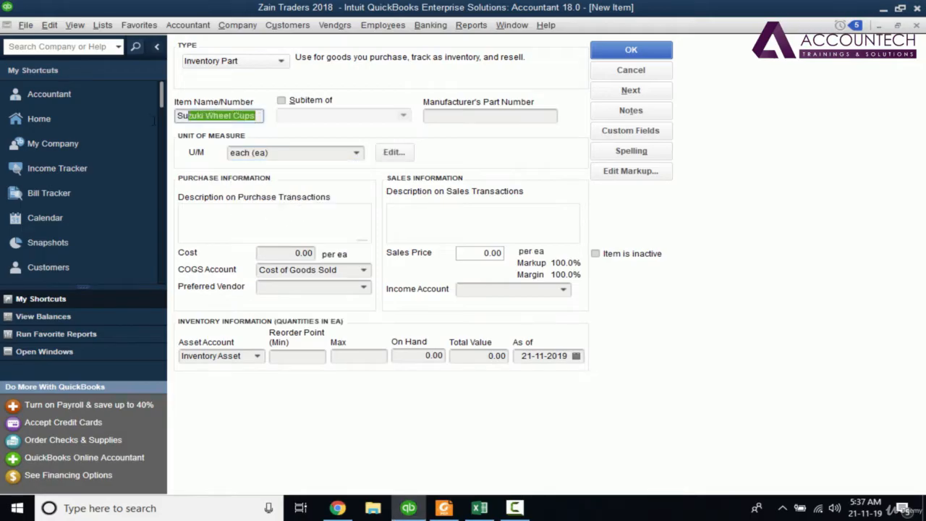
left_click(224, 216)
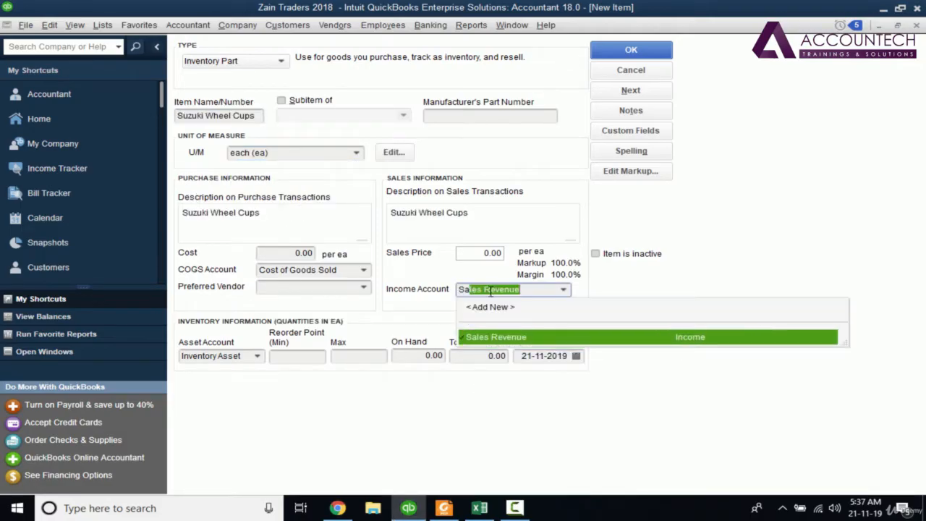
left_click(500, 340)
- Enter 40 on hand and a cost of 250 for Suzuki Wheel Cups, as listed in the PDF's inventory details
left_click(438, 359)
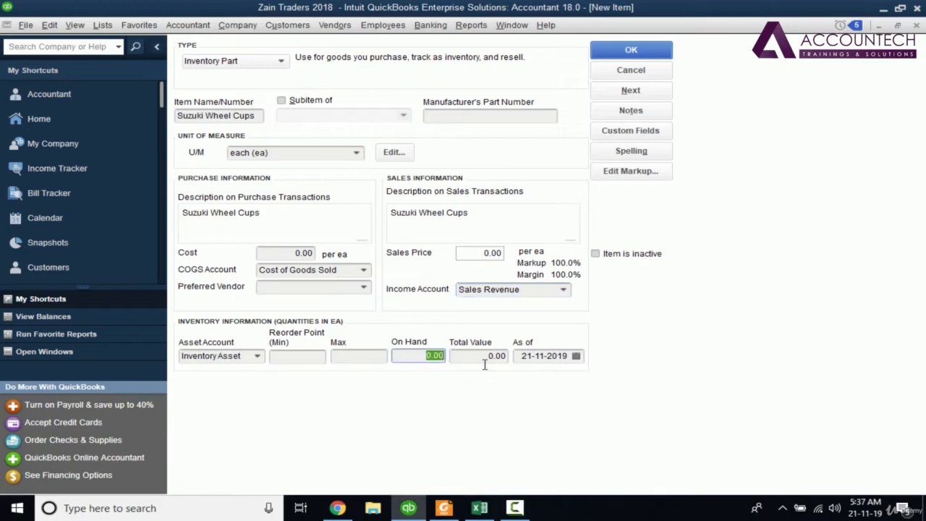
key("alt+Tab")
key("alt+Tab")
type("40")
key("Tab")
key("alt+Tab")
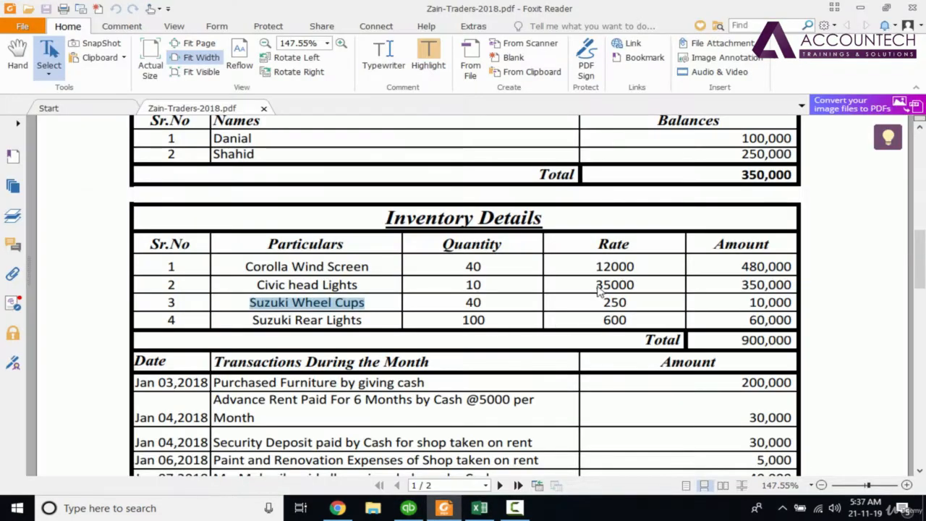
key("alt+Tab")
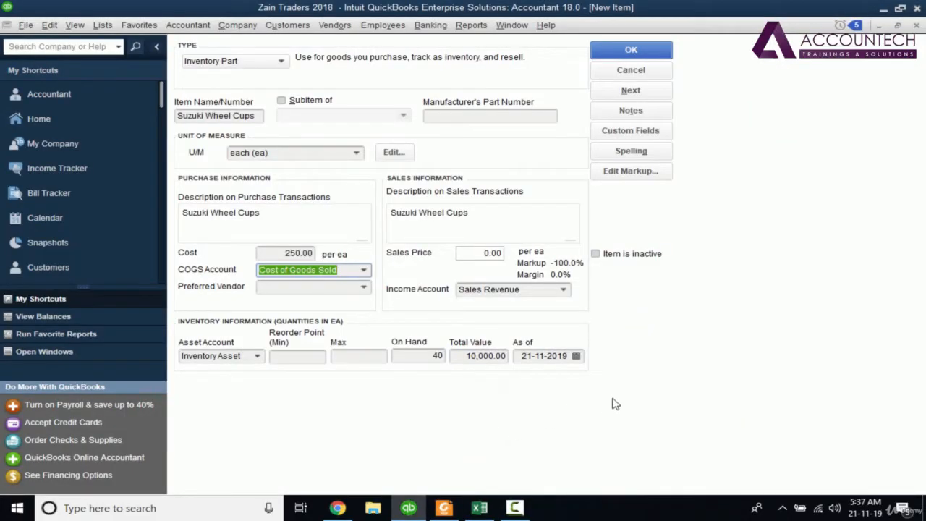
- Set the as-of date to 01-01-2018 and save the item, continuing to a blank new item without spelling changes
key("Tab")
type("01")
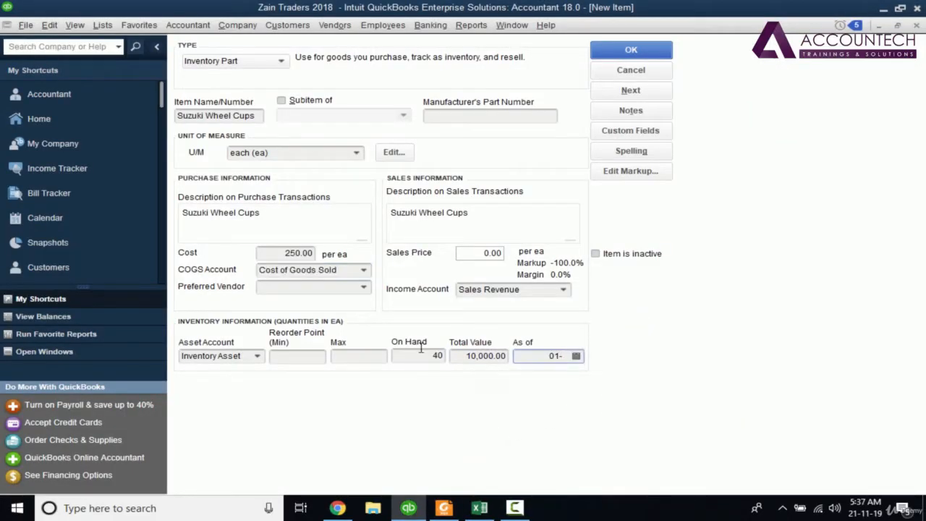
type("-01-18")
key("Tab")
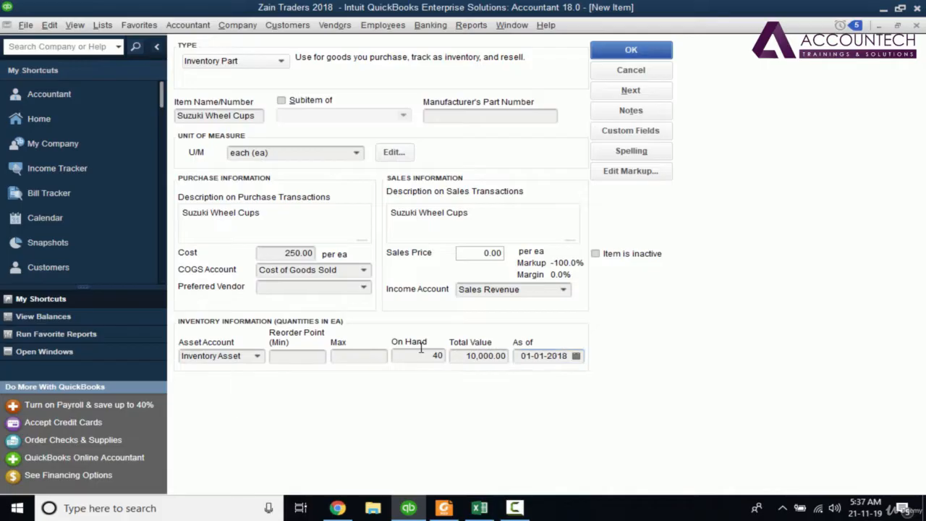
left_click(641, 94)
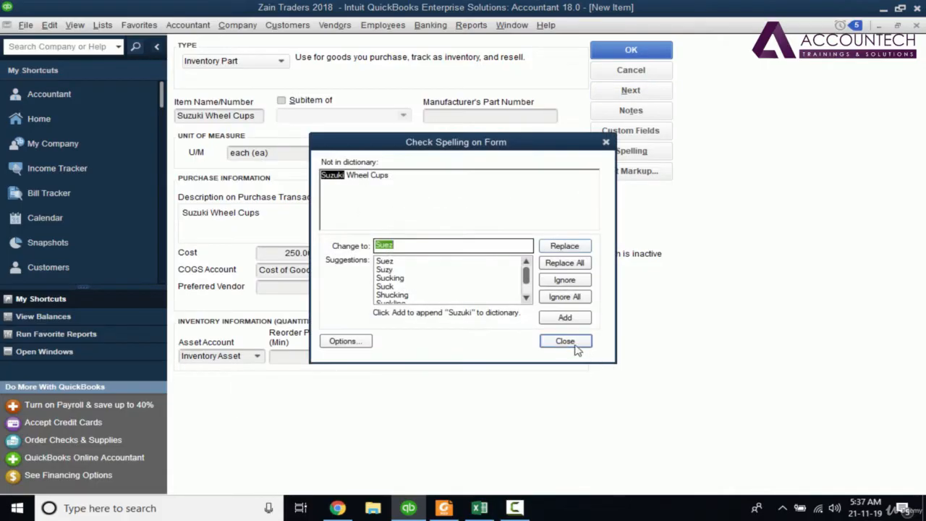
left_click(578, 346)
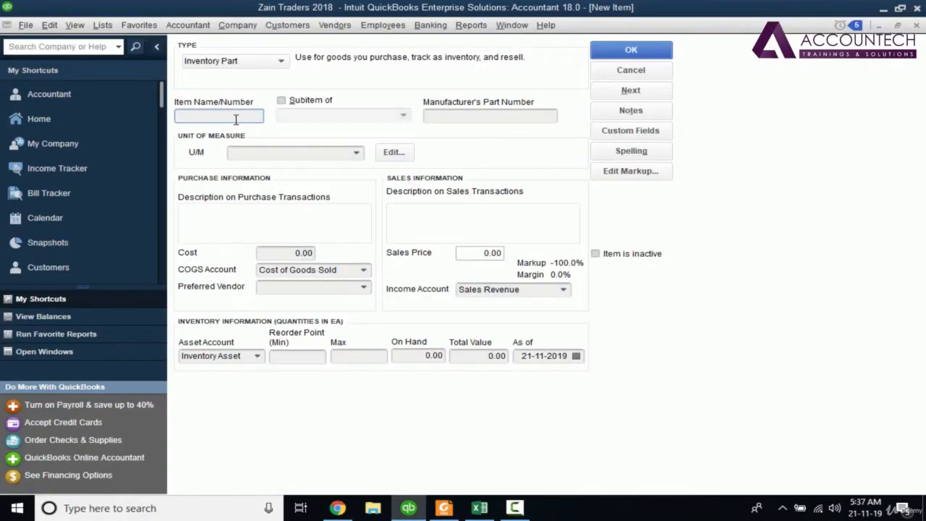
- Name the new inventory part Suzuki Rear Lights and set its unit of measure to each (ea)
type("Suzuki Rear Lights")
key("Tab")
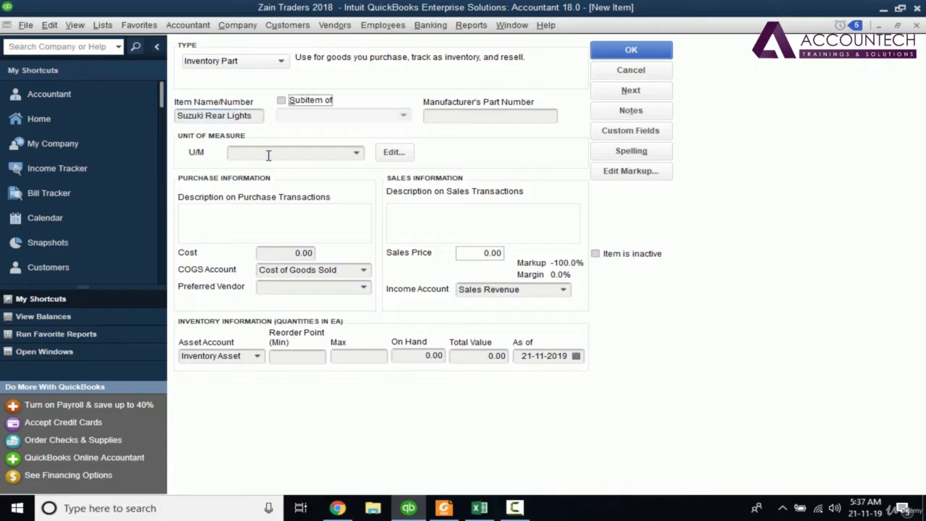
left_click(268, 155)
type("each (ea)")
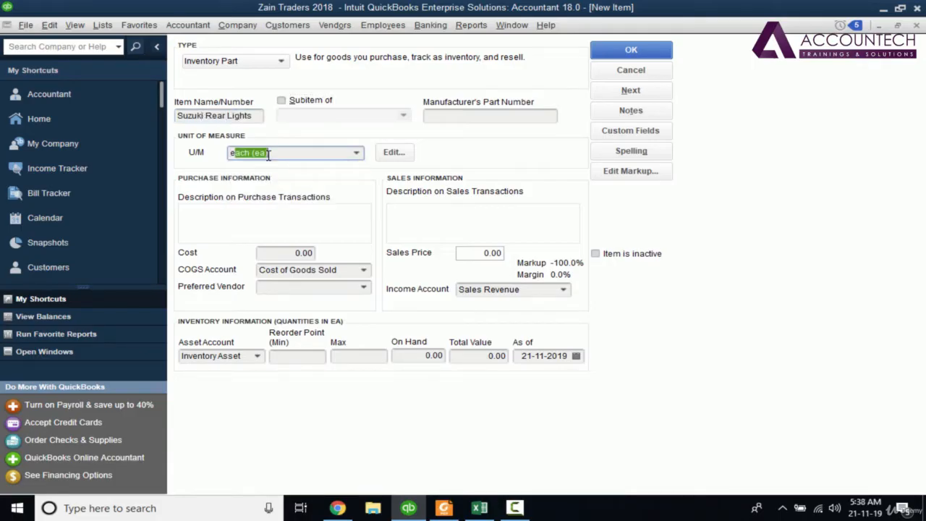
key("Tab")
- Copy the item name Suzuki Rear Lights into the description on purchase transactions
left_click(253, 116)
left_click_drag(254, 115, 105, 124)
key("ctrl+c")
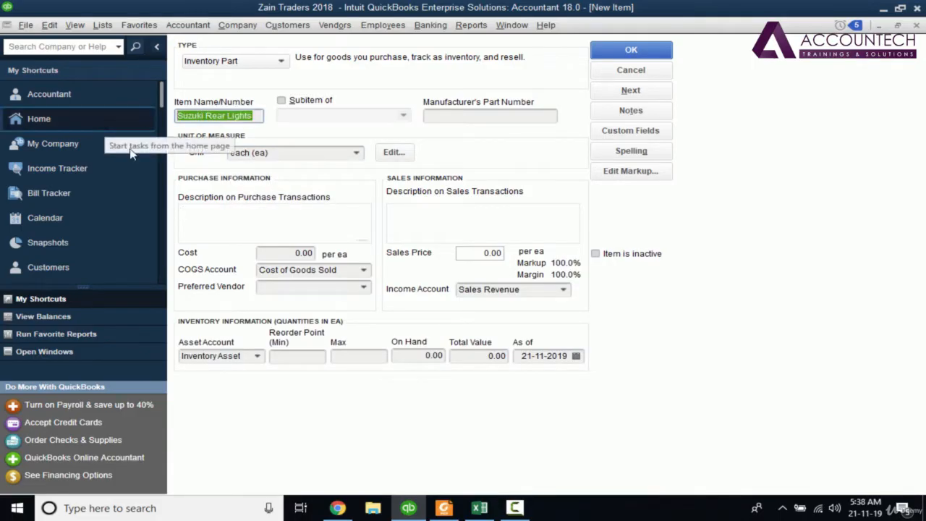
left_click(268, 217)
key("ctrl+v")
key("Tab")
- Look up the Suzuki Rear Lights rate in the PDF and set the item's cost to 600
key("alt+Tab")
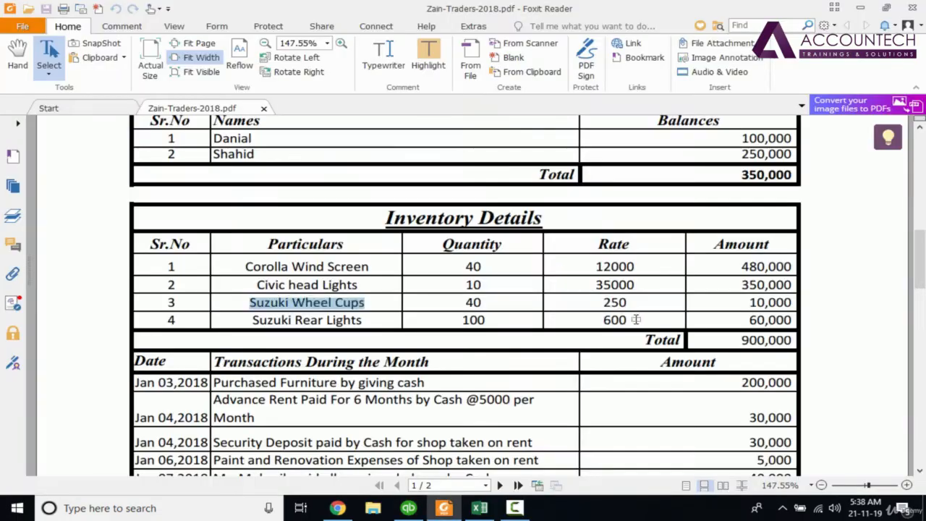
left_click_drag(634, 319, 604, 321)
key("alt+Tab")
type("600")
key("Tab")
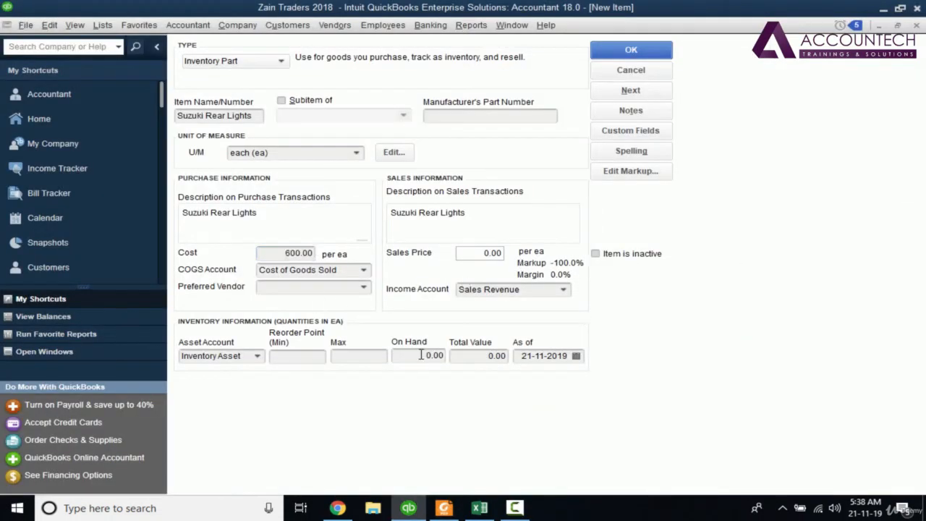
- Check the Suzuki Rear Lights quantity in the PDF and set the on-hand quantity to 100
key("alt+Tab")
key("alt+Tab")
left_click(434, 355)
type("100")
key("Tab")
key("alt+Tab")
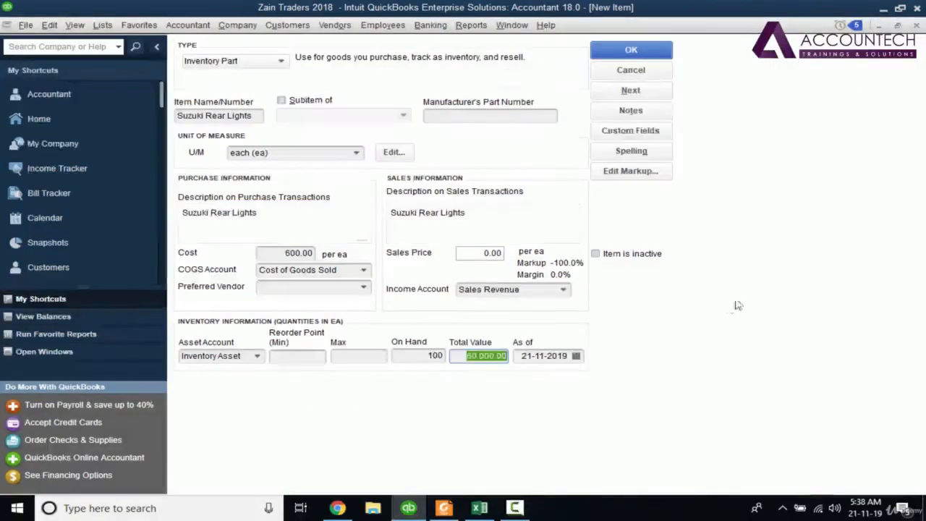
- Set the as-of date for Suzuki Rear Lights to 1 January and save the item, returning to the item list
key("Tab")
type("010")
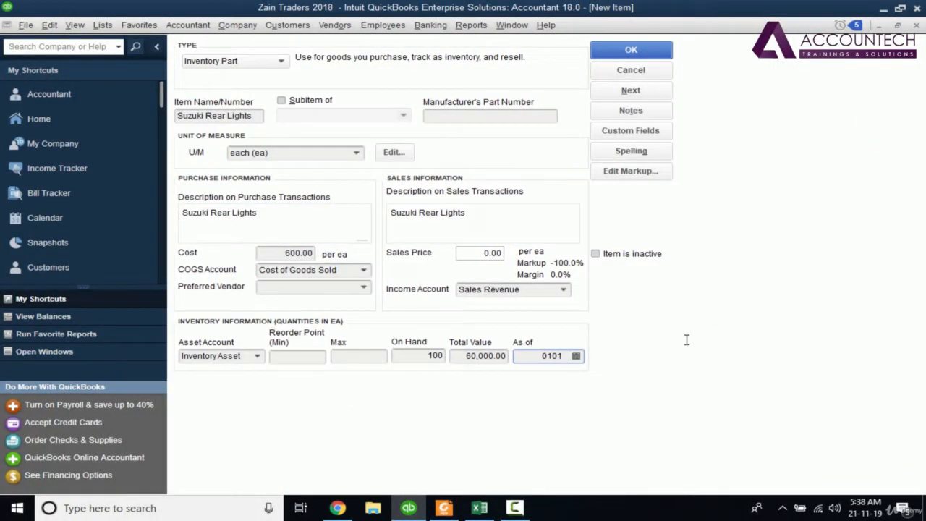
type("12019")
key("Return")
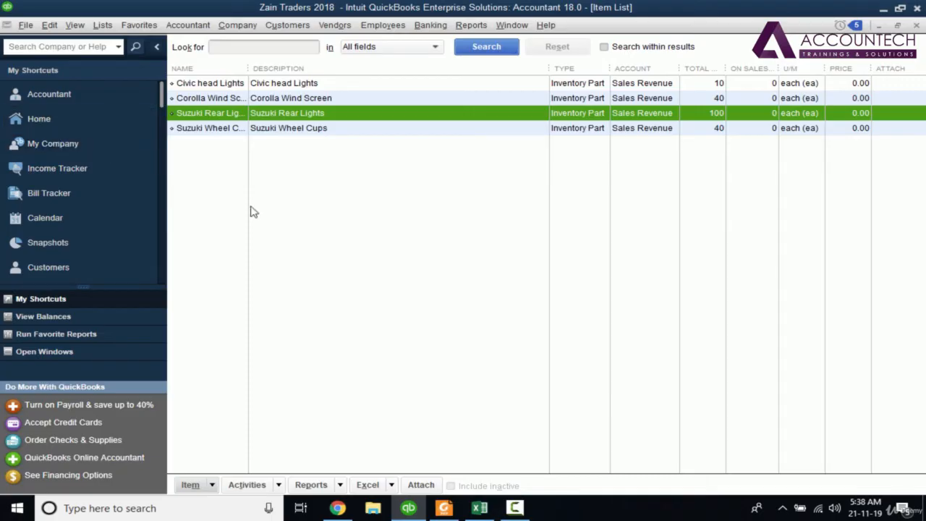
- Open the Chart of Accounts from the home page and examine the Inventory Asset balance
left_click(62, 119)
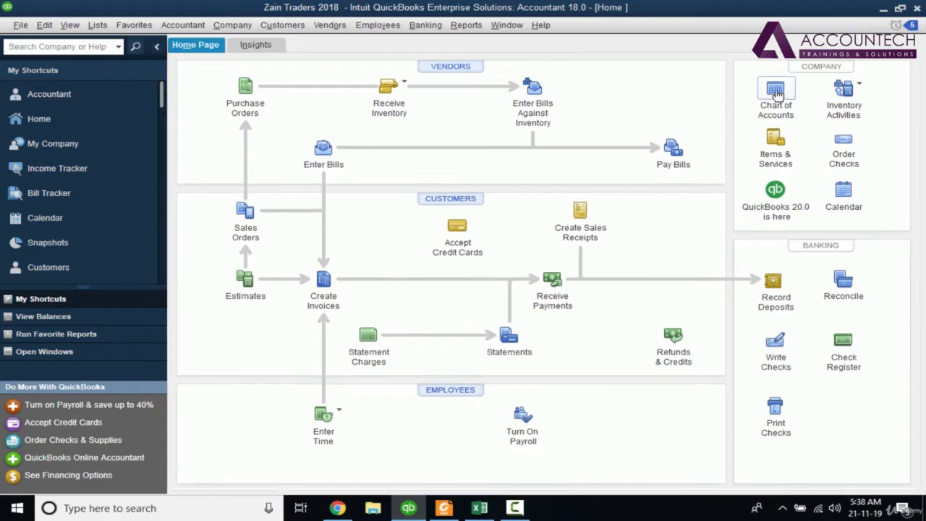
left_click(776, 92)
left_click(264, 162)
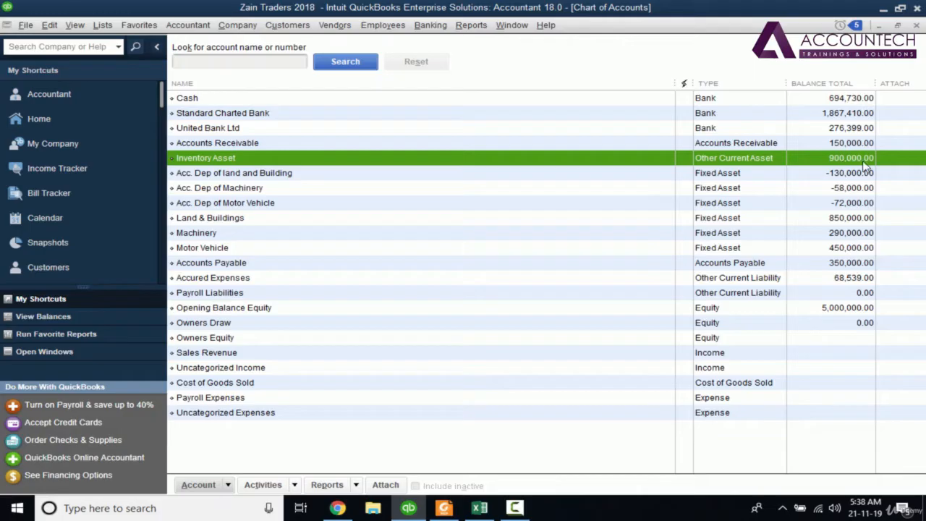
- Switch to the PDF and check the Stock (Inventory) debit amount in the opening balances table
key("alt+Tab")
left_click_drag(921, 259, 923, 167)
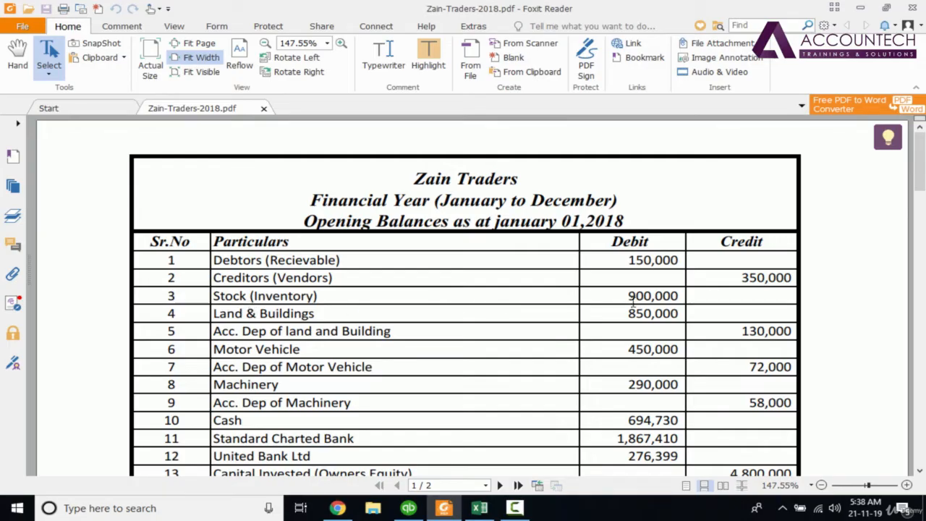
left_click_drag(621, 296, 680, 297)
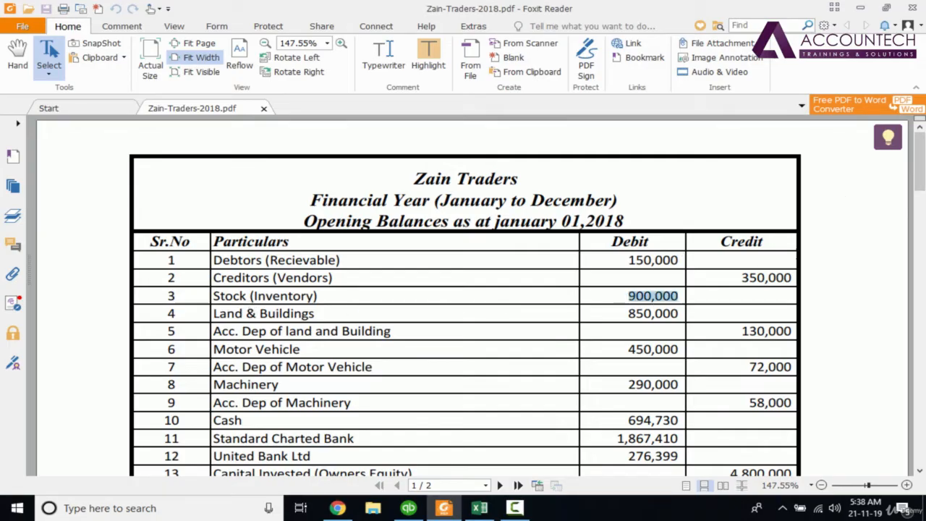
left_click_drag(918, 182, 918, 196)
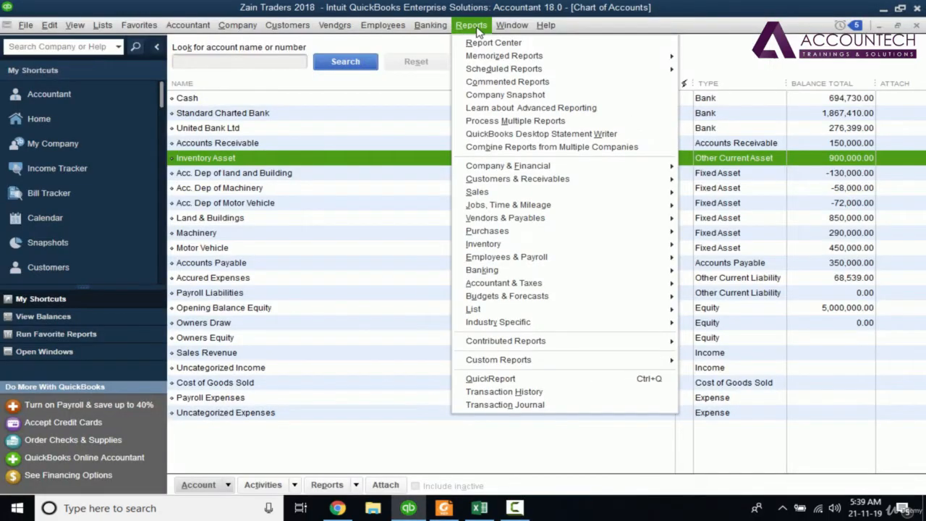
- Switch back to QuickBooks, close the Chart of Accounts and open the Trial Balance report
left_click(476, 29)
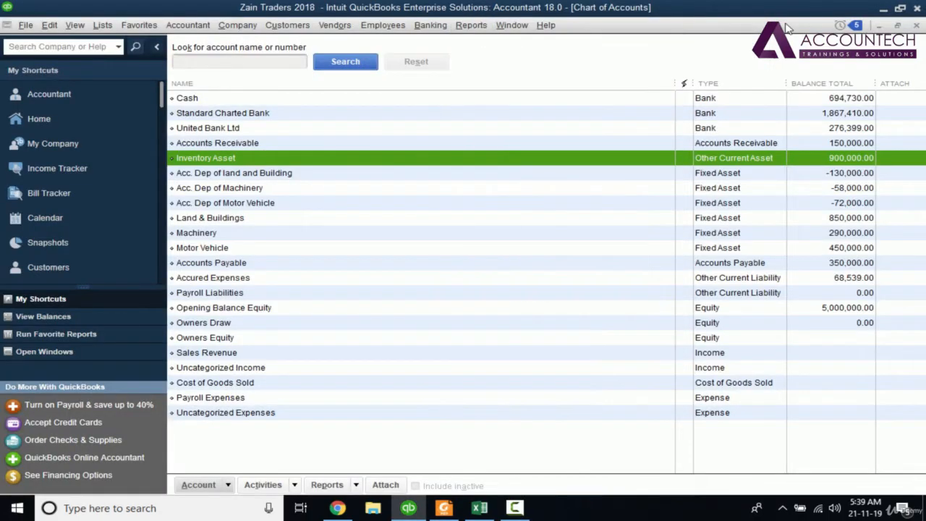
left_click(917, 26)
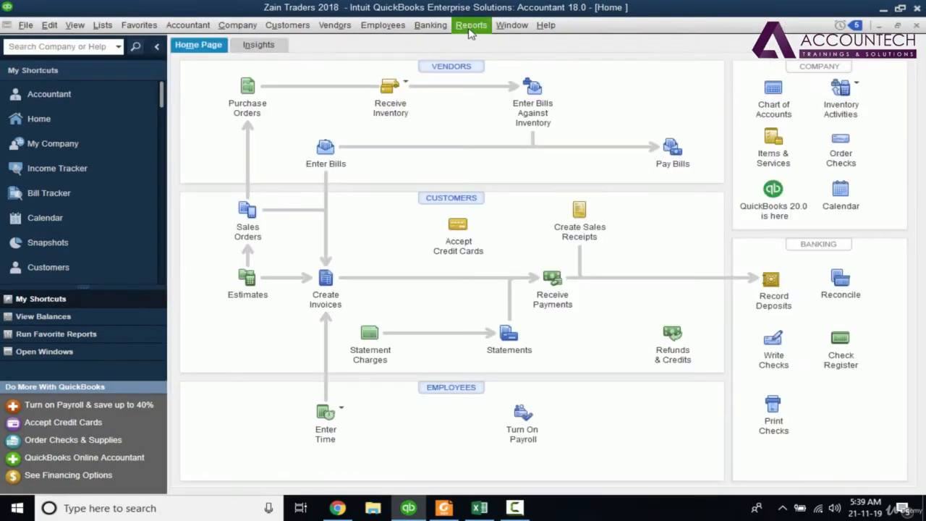
left_click(470, 28)
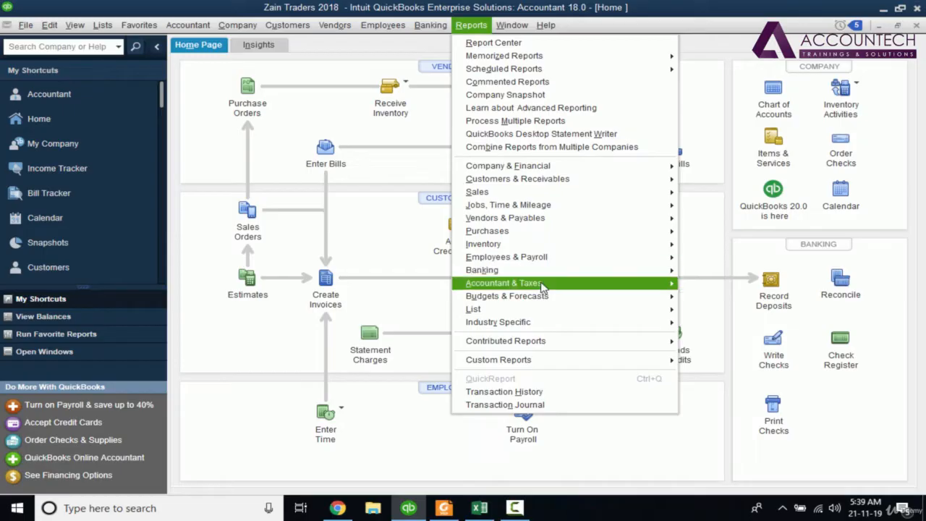
left_click(693, 298)
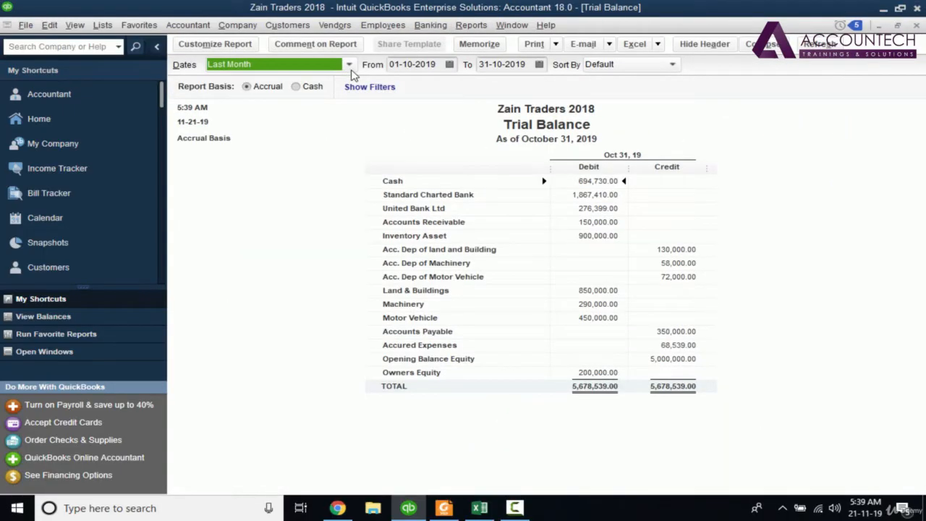
- Set the Trial Balance report's date range to All
left_click(349, 65)
scroll(369, 89, "up", 2)
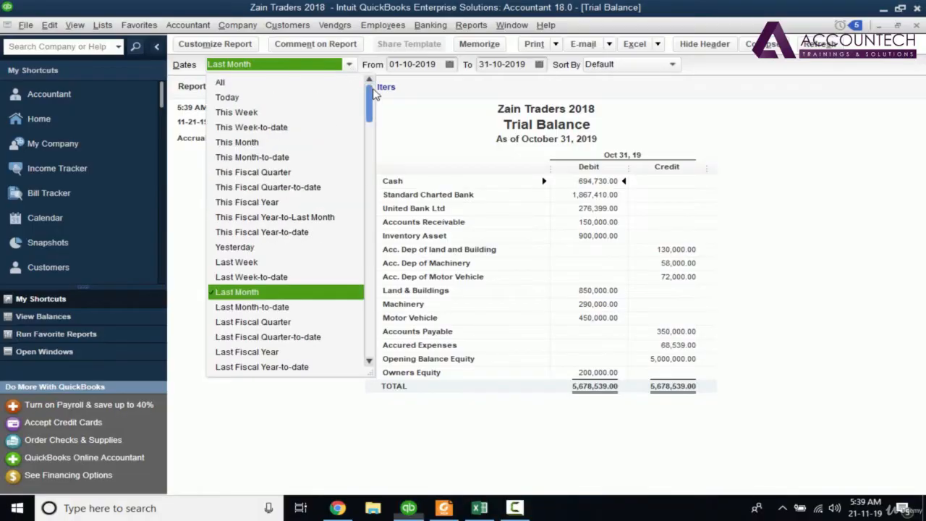
left_click(351, 66)
left_click(351, 66)
left_click(351, 66)
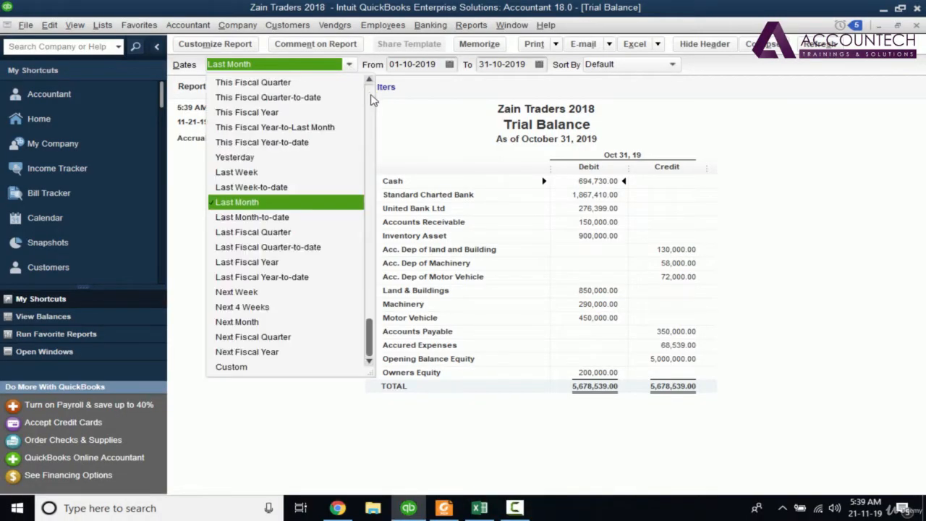
left_click_drag(371, 340, 381, 92)
left_click(229, 87)
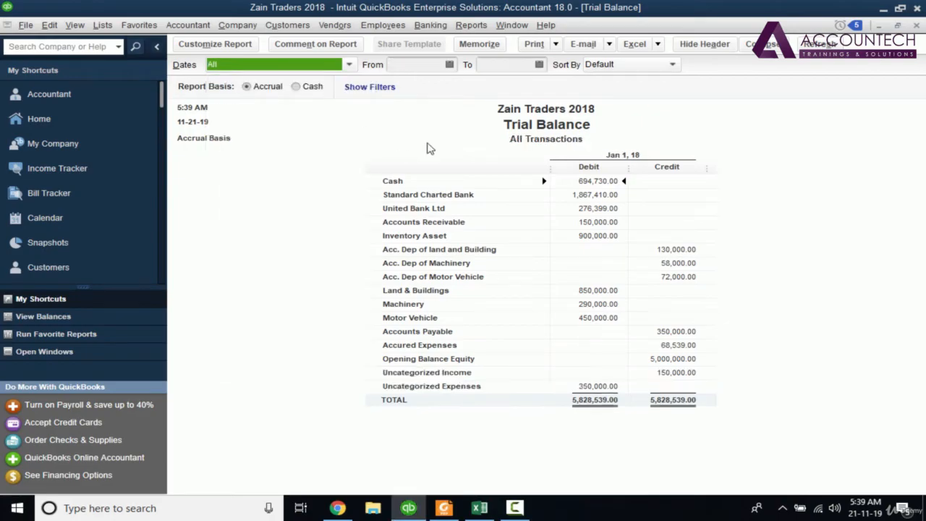
- Limit the Trial Balance to 01-01-2018 through 01-01-2018 to view it, and return the date range to All
left_click(408, 64)
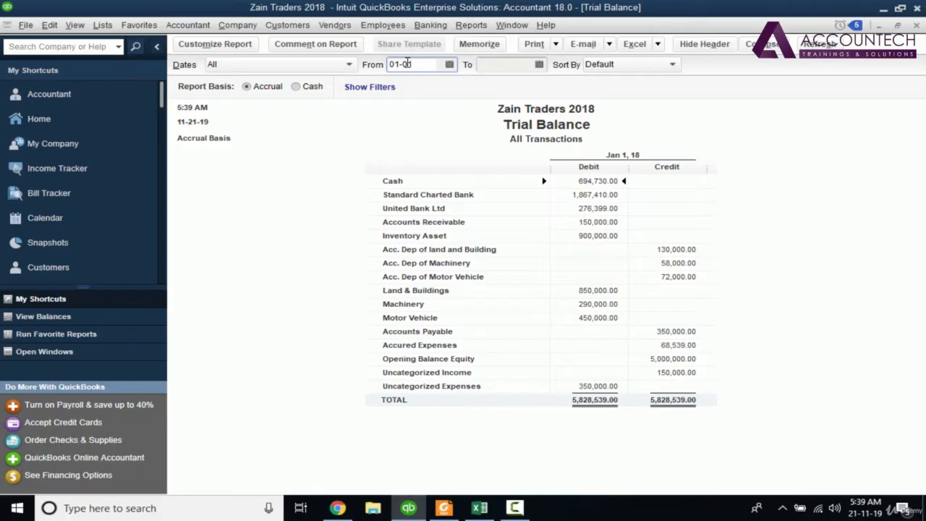
type("01-01-18")
key("Tab")
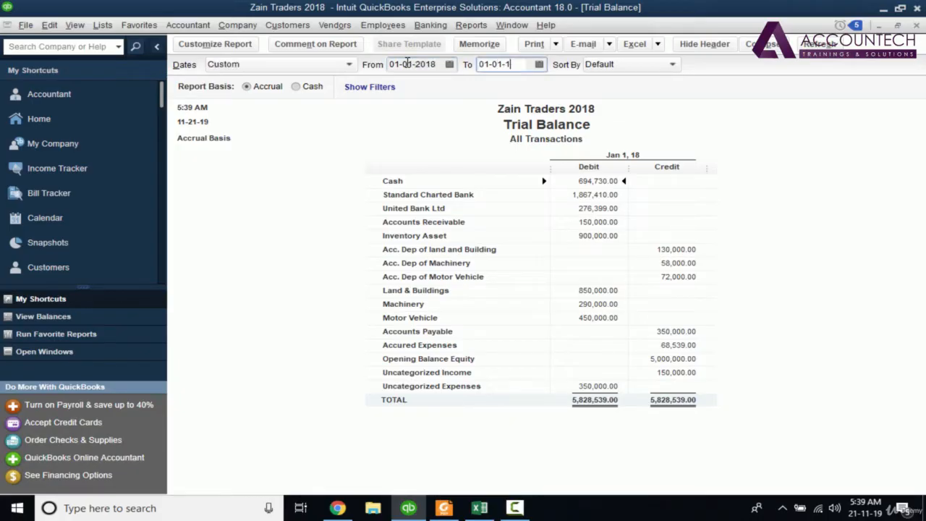
type("01-01-18")
key("Tab")
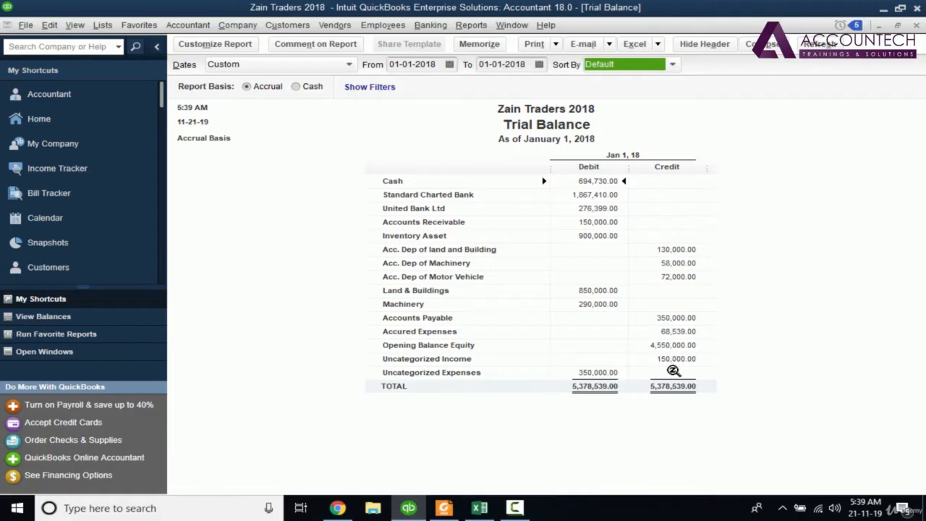
left_click(348, 65)
left_click(231, 77)
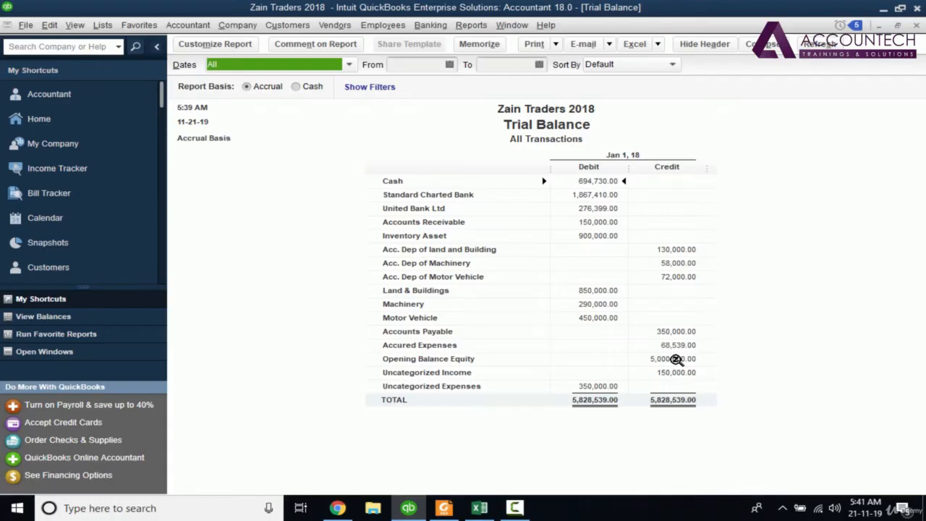
- Open a new general journal entry and debit Uncategorized Income with 150,000 on the first line
left_click(193, 27)
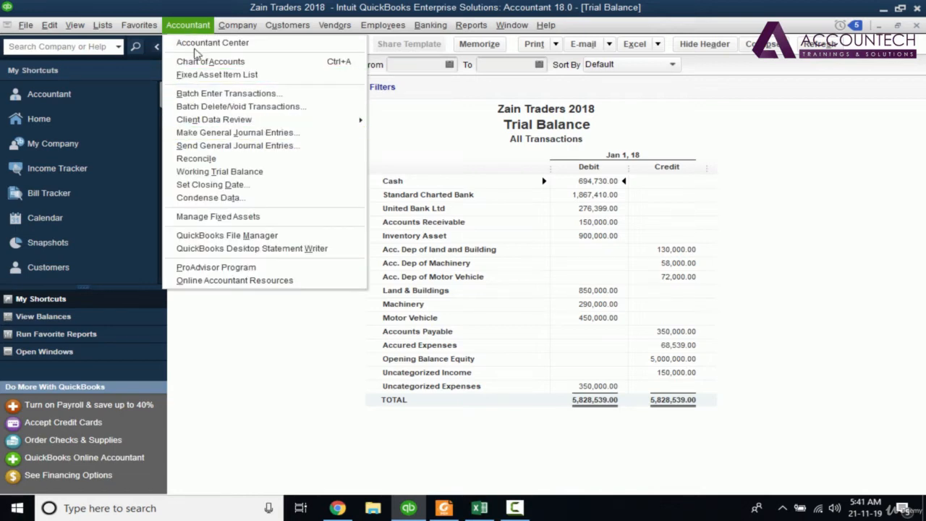
left_click(202, 138)
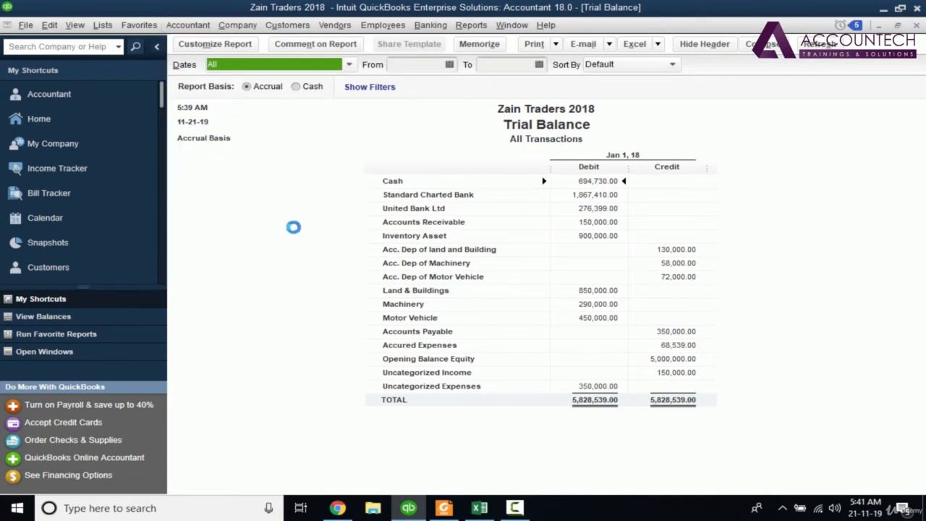
left_click(423, 250)
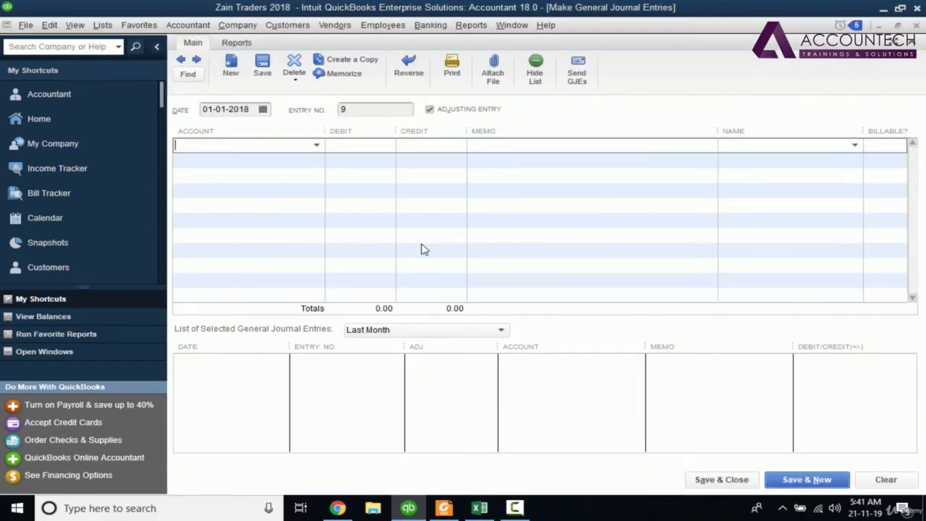
type("Uncategorized Income")
key("Up")
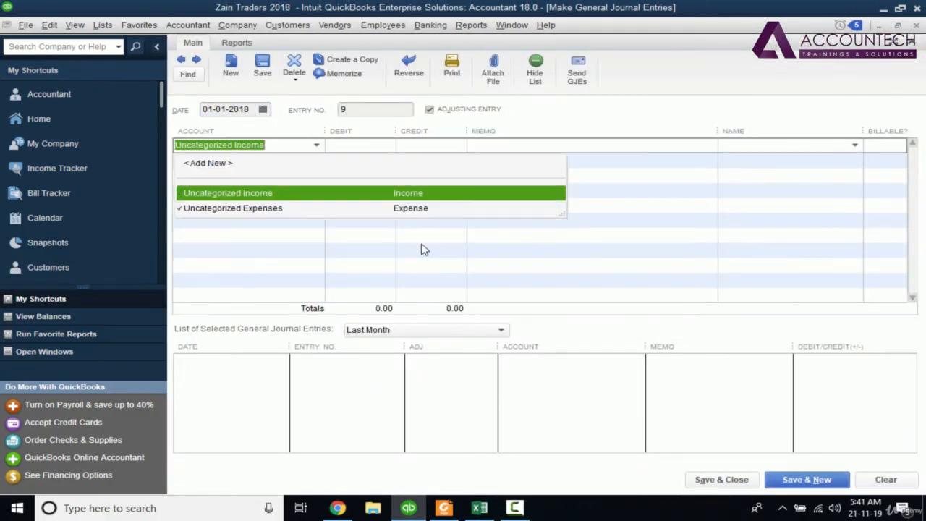
key("Tab")
type("1")
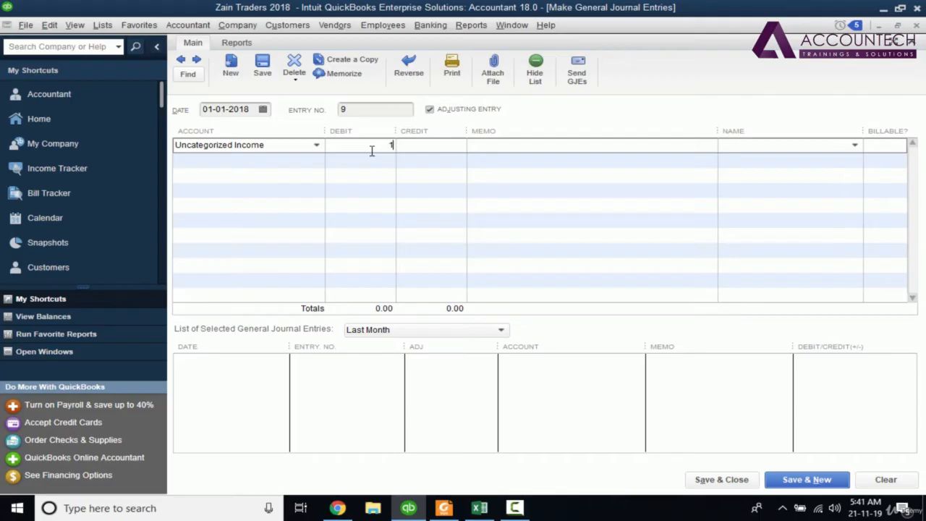
type("50,000")
- Enter the memo "Opening Balance Equity Adjustment" on the Uncategorized Income line
key("Tab")
type("Opening Balance ")
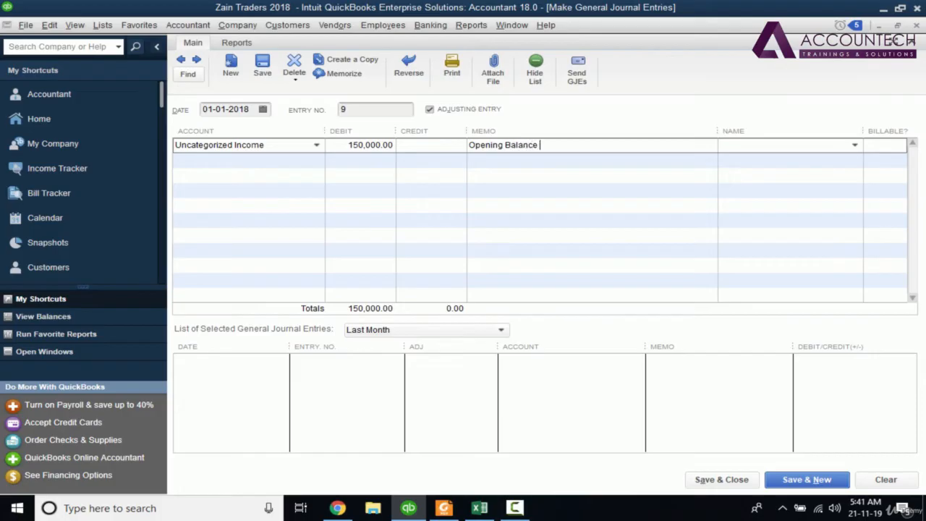
type("Equity Adjustment")
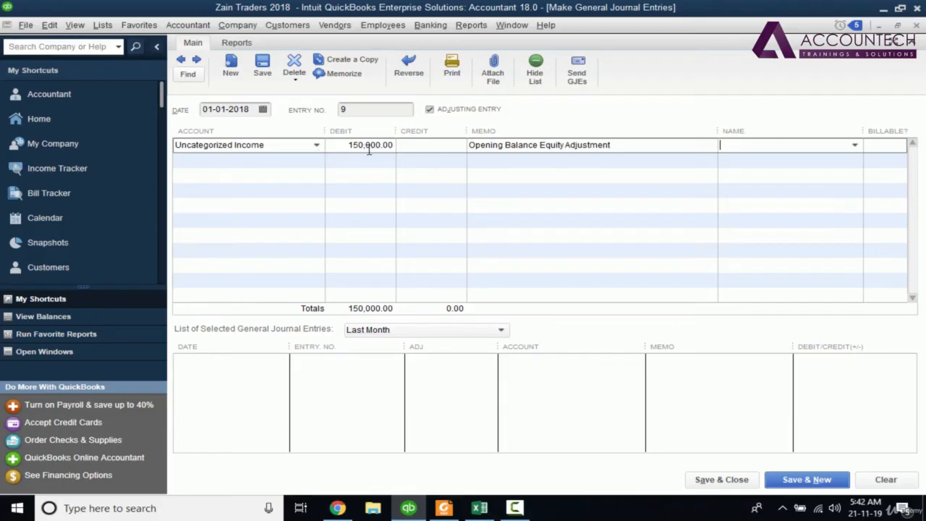
- Credit Opening Balance Equity with 150,000 on the second line, save the journal entry and return to the Trial Balance
left_click(314, 162)
type("Open")
key("Tab")
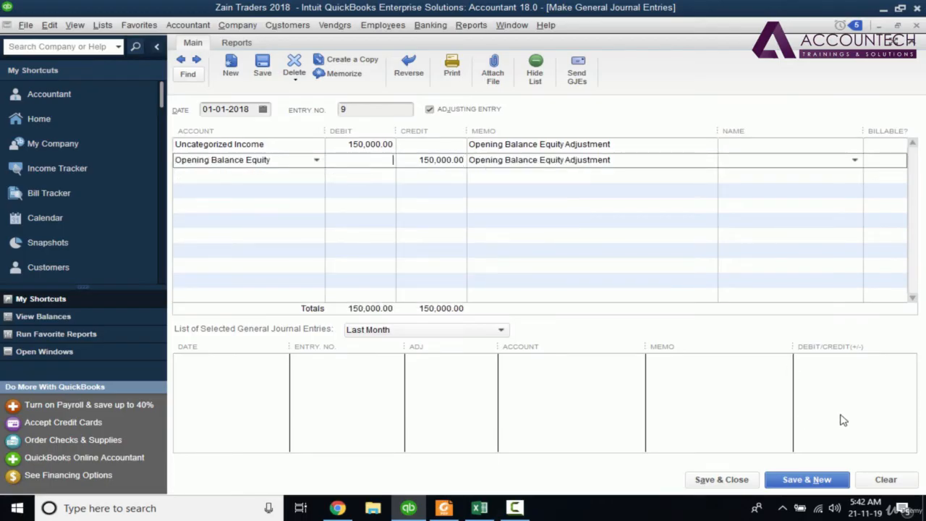
left_click(779, 485)
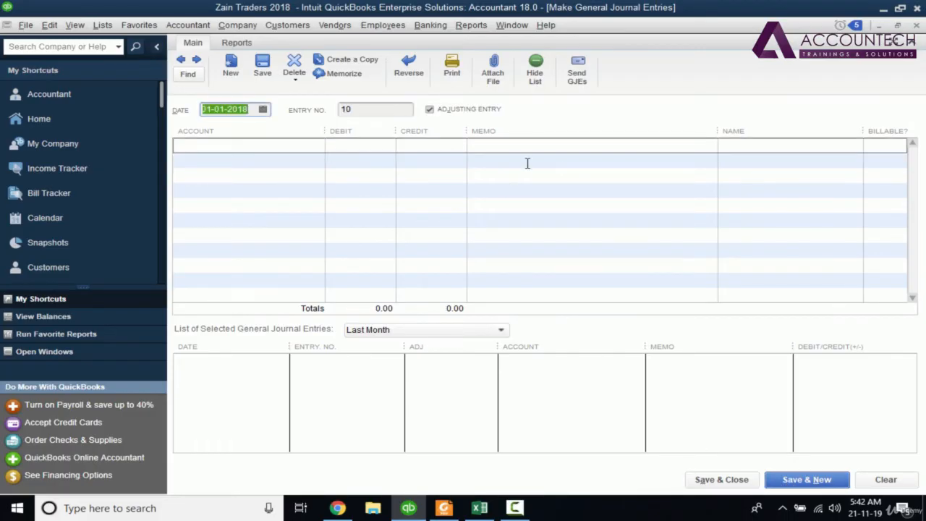
left_click(916, 25)
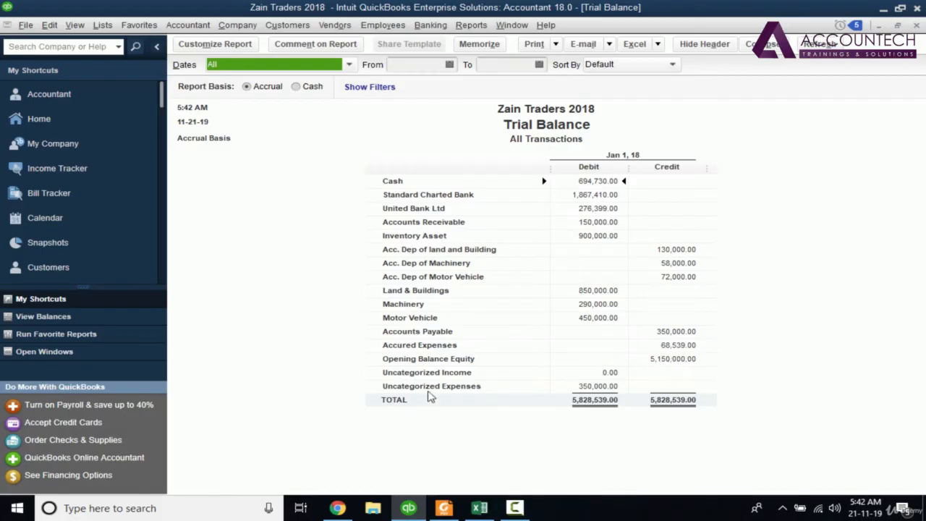
- Open another general journal entry and dismiss the notice about assigning entry numbers
left_click(195, 27)
left_click(205, 137)
key("Escape")
left_click(188, 25)
left_click(243, 137)
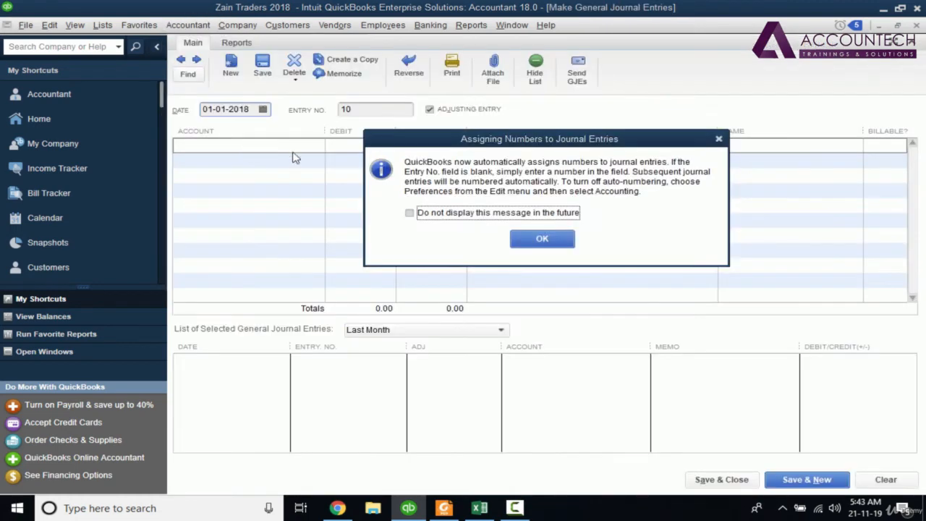
left_click(529, 240)
- Credit Uncategorized Expenses with 350,000 on the first line, with the memo "Opening balance Equity Adjustment"
type("Uncategorized Expenses")
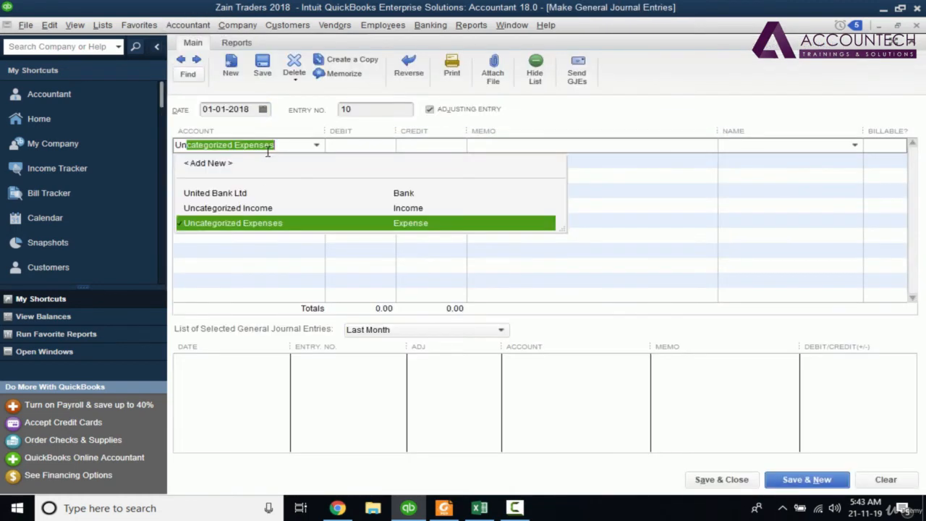
left_click(253, 224)
left_click(381, 177)
left_click(432, 147)
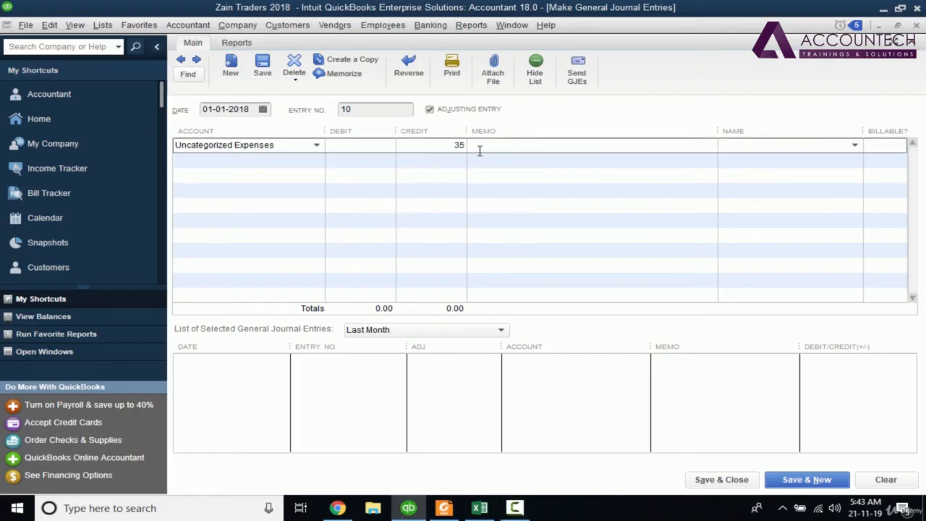
type("3500000")
left_click(479, 150)
type("Opening balance E")
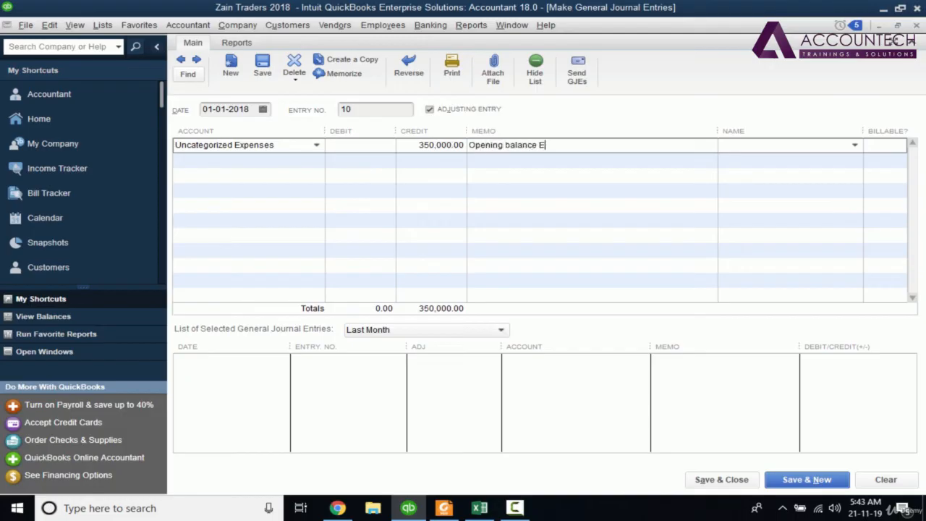
type("quity Adjustment")
- Debit Opening Balance Equity with 350,000 on the second line, and save and close the journal entry
left_click(223, 157)
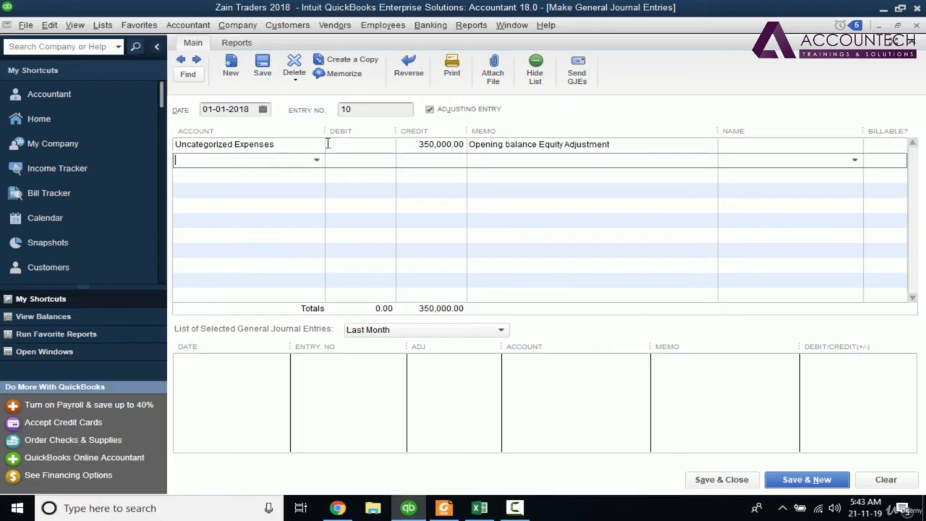
type("Opening")
key("Tab")
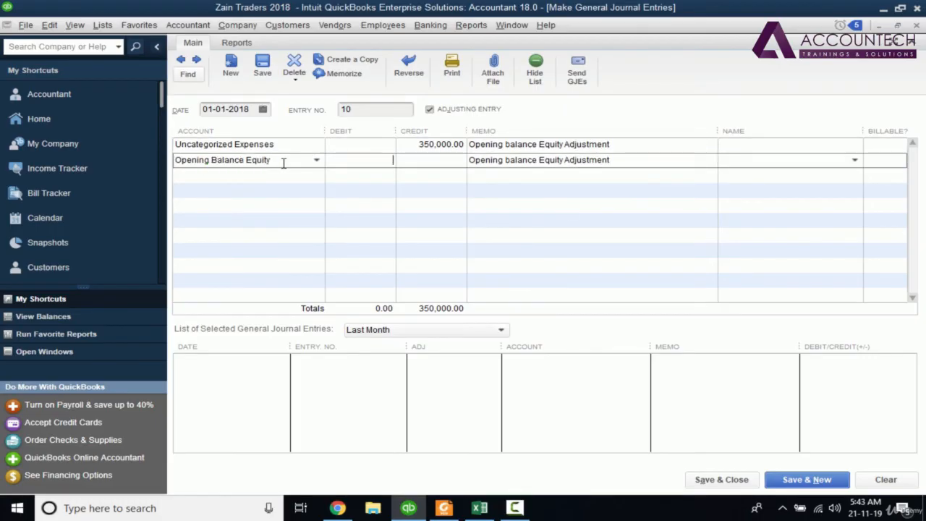
type("350000")
left_click(724, 480)
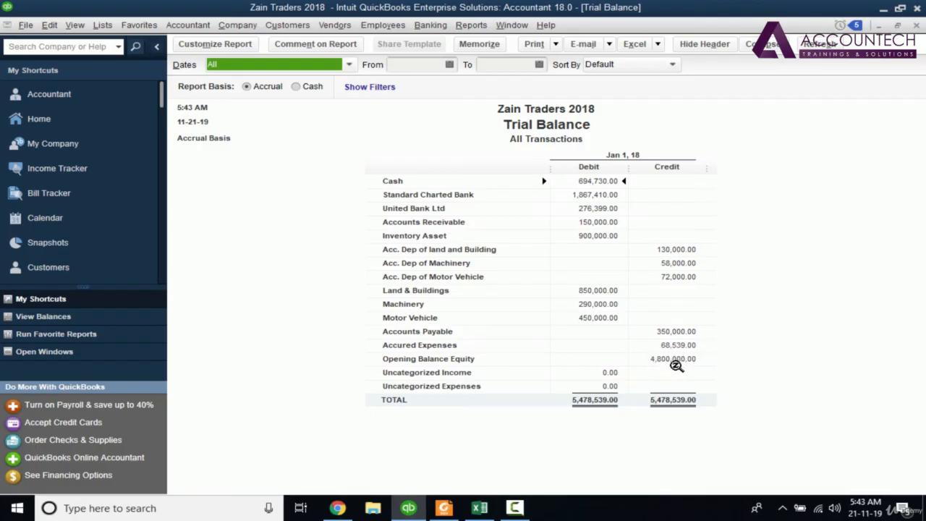
- Compare the Trial Balance's Opening Balance Equity and totals with the Owners Equity amount and totals in the PDF
key("alt+Tab")
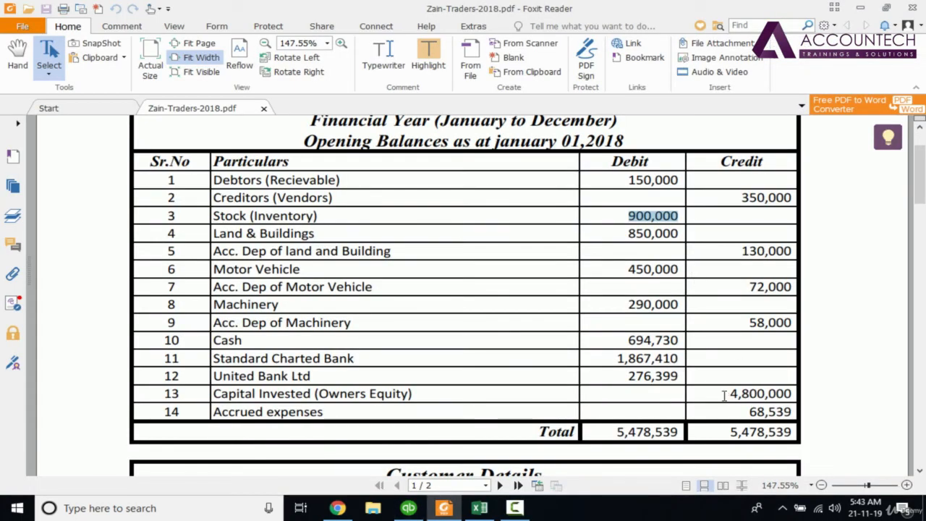
left_click_drag(723, 395, 792, 395)
key("alt+Tab")
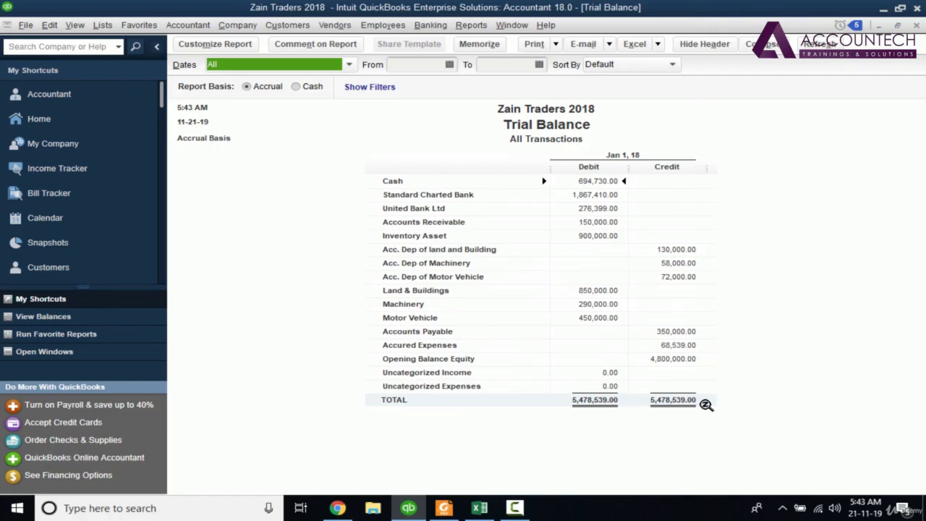
key("alt+Tab")
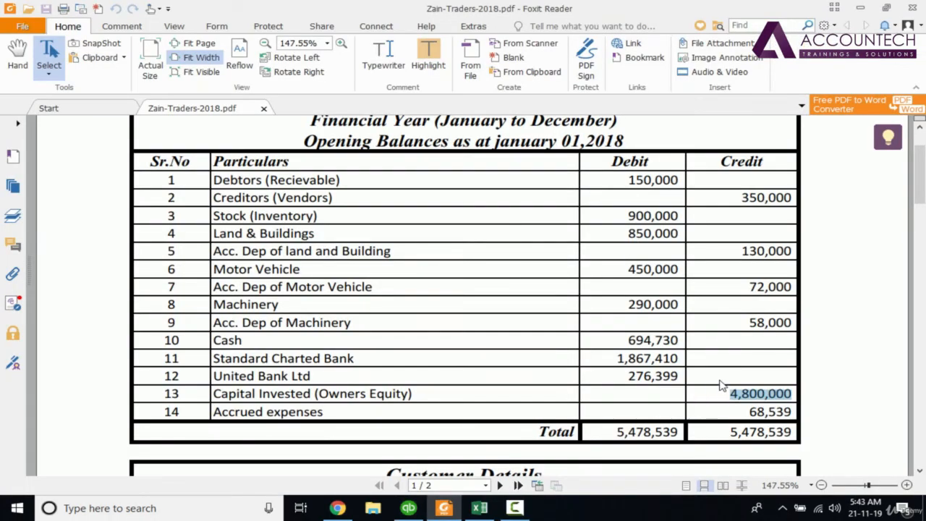
key("alt+Tab")
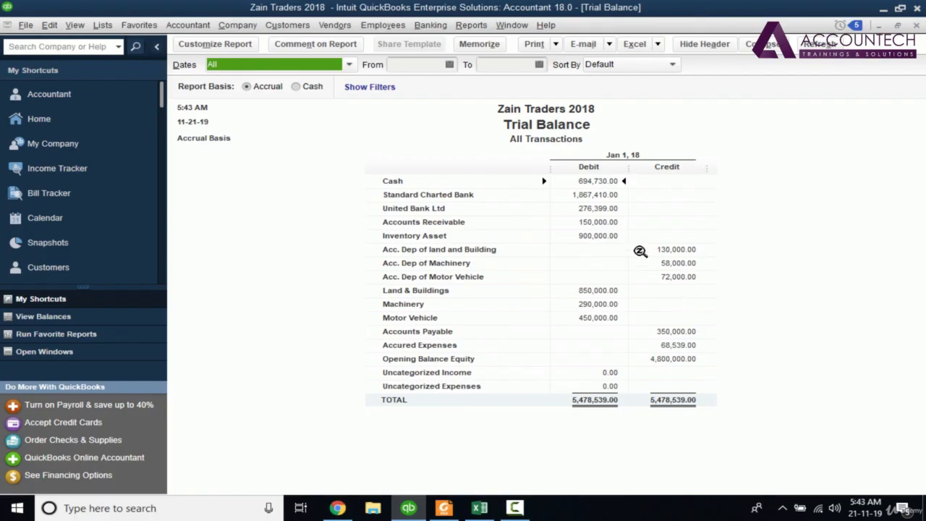